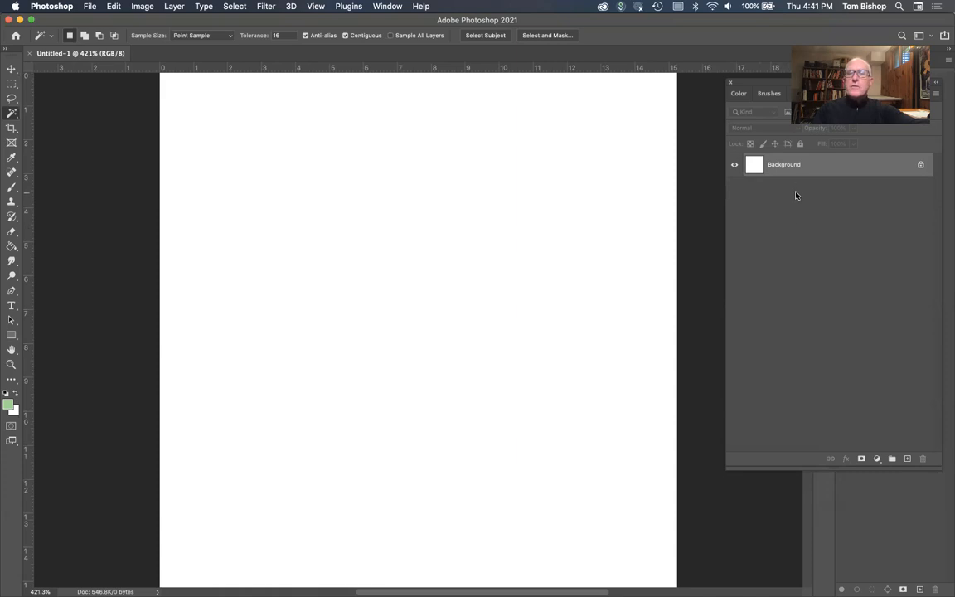
Step: Choose the Hard Round brush from the general brushes and set its size to 14 px
click(768, 92)
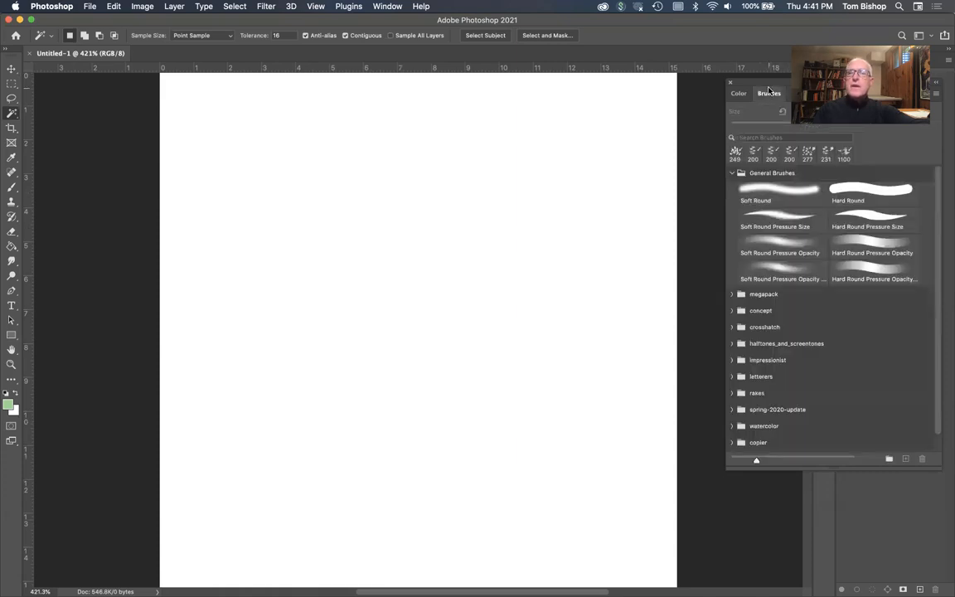
click(867, 190)
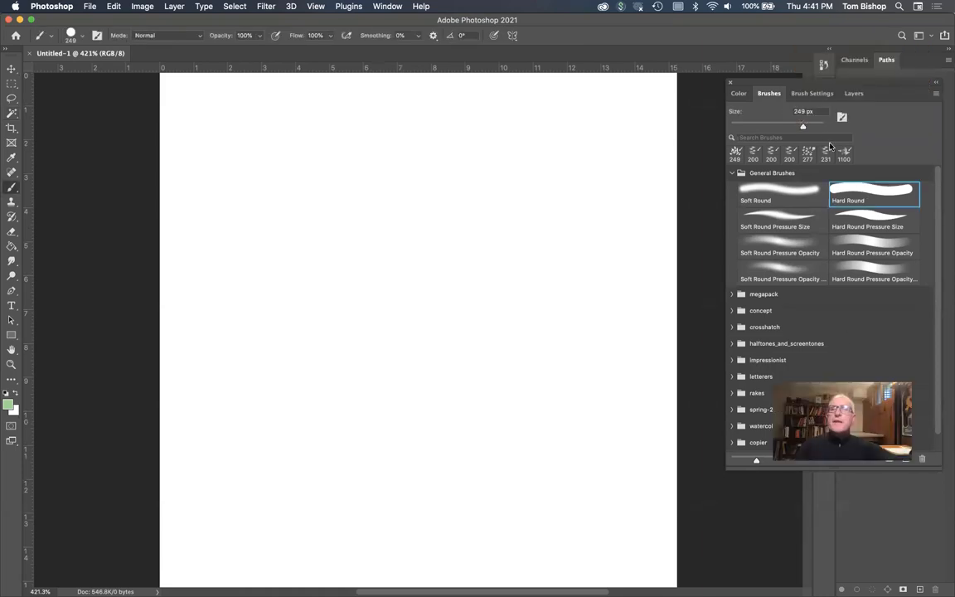
drag(803, 126, 738, 126)
Step: Paint a green freehand test squiggle without smoothing and undo it
drag(410, 271, 549, 222)
mouse_move(592, 153)
mouse_down()
mouse_move(406, 193)
mouse_move(364, 244)
mouse_move(395, 269)
mouse_move(536, 311)
mouse_move(575, 267)
mouse_up()
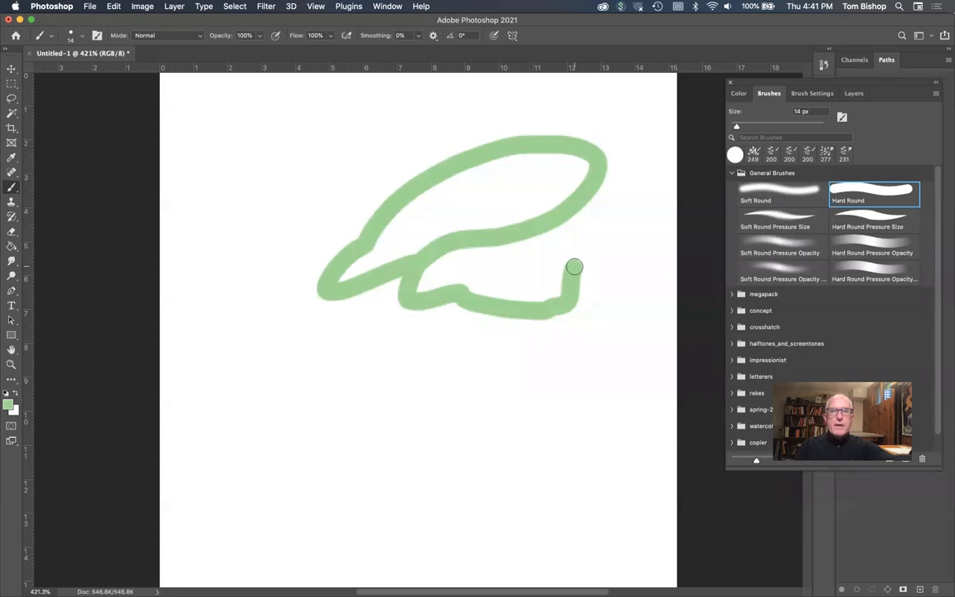
key(super+z)
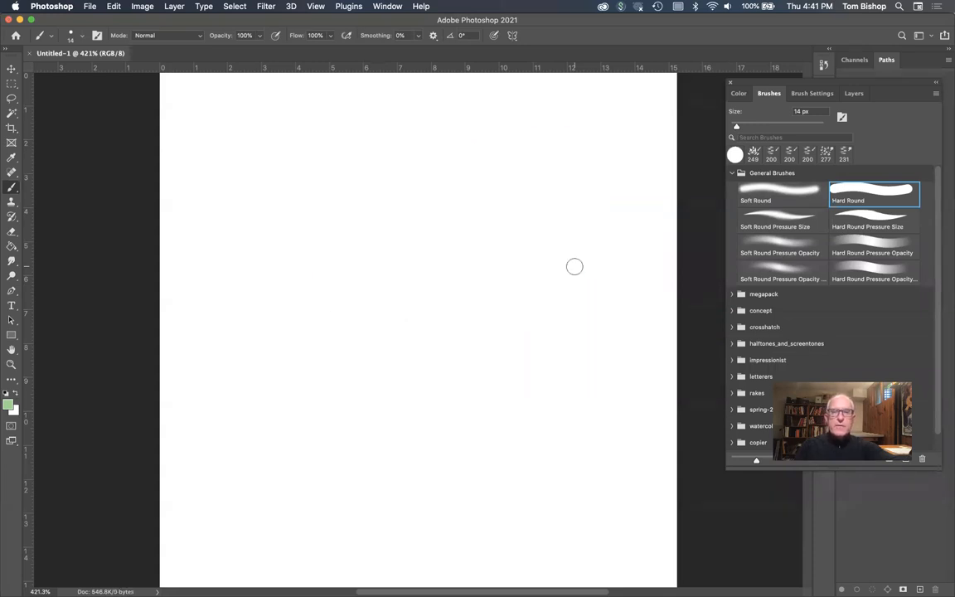
Step: Set the brush smoothing to 100% and open the smoothing options
click(418, 36)
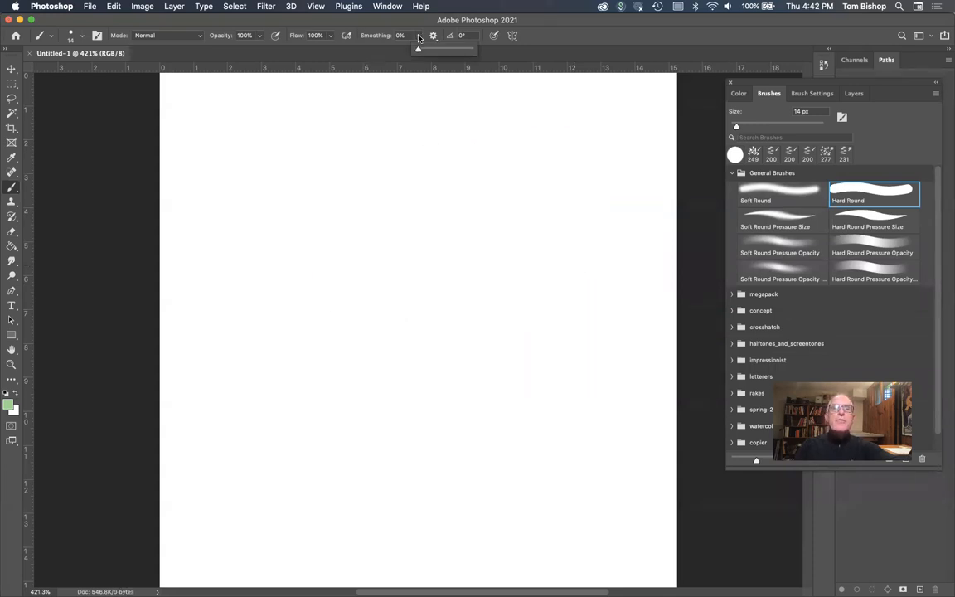
drag(417, 52, 471, 52)
click(433, 36)
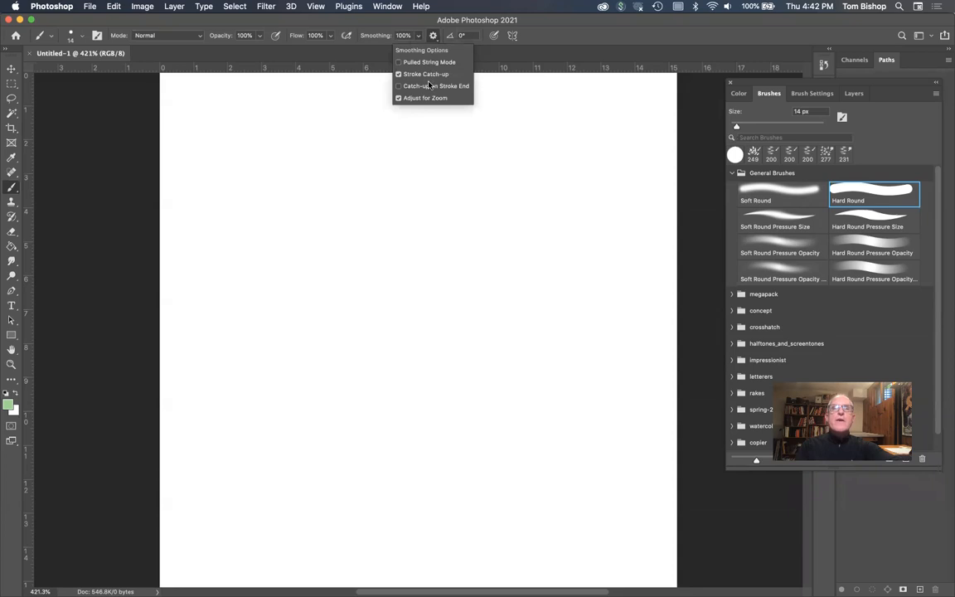
Step: Paint several looping test strokes with the smoothed brush and undo them all
mouse_move(358, 287)
mouse_down()
mouse_move(520, 208)
mouse_move(267, 248)
mouse_move(248, 301)
mouse_move(408, 289)
mouse_move(546, 171)
mouse_move(478, 174)
mouse_move(425, 200)
mouse_move(364, 205)
mouse_move(341, 226)
mouse_move(329, 222)
mouse_move(328, 194)
mouse_move(245, 160)
mouse_move(189, 223)
mouse_move(290, 360)
mouse_move(320, 376)
mouse_move(428, 361)
mouse_move(502, 273)
mouse_move(414, 244)
mouse_move(415, 205)
mouse_move(516, 135)
mouse_move(589, 132)
mouse_move(593, 229)
mouse_move(343, 331)
mouse_up()
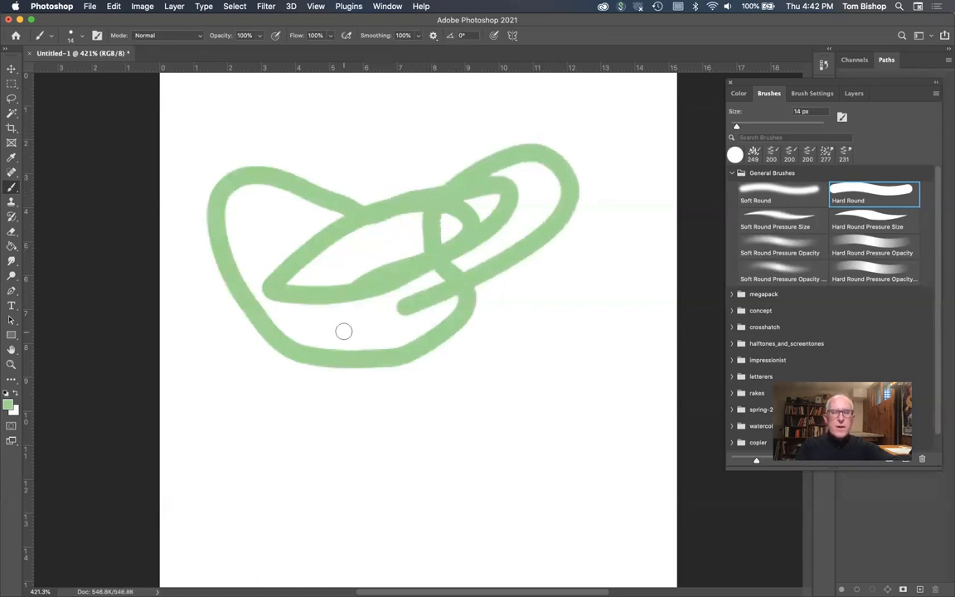
key(super+z)
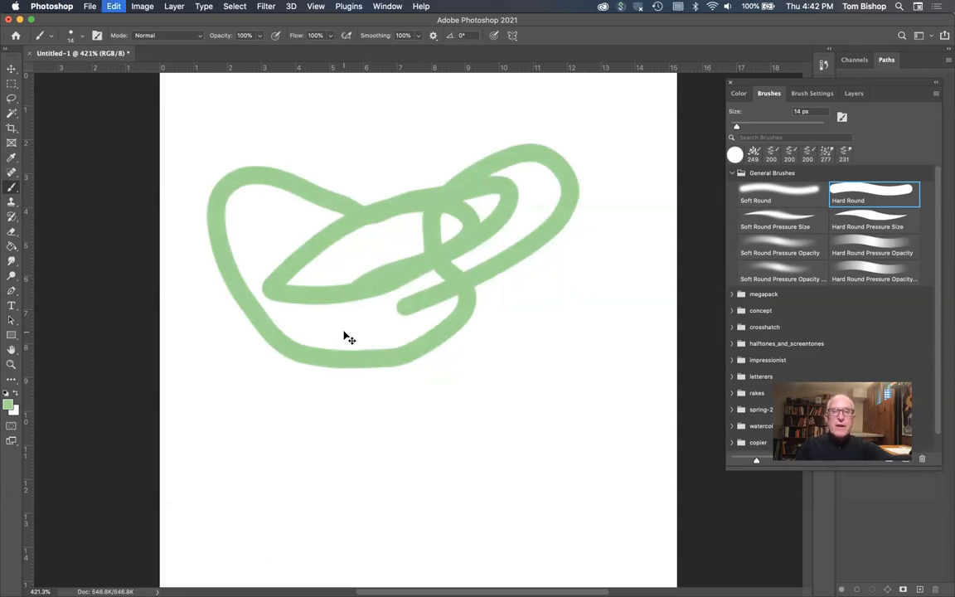
mouse_move(356, 313)
mouse_down()
mouse_move(506, 194)
mouse_move(508, 164)
mouse_up()
mouse_move(437, 374)
mouse_down()
mouse_move(592, 215)
mouse_move(633, 153)
mouse_up()
mouse_move(471, 295)
mouse_down()
mouse_move(490, 272)
mouse_move(539, 141)
mouse_up()
key(super+z)
key(super+z)
key(super+z)
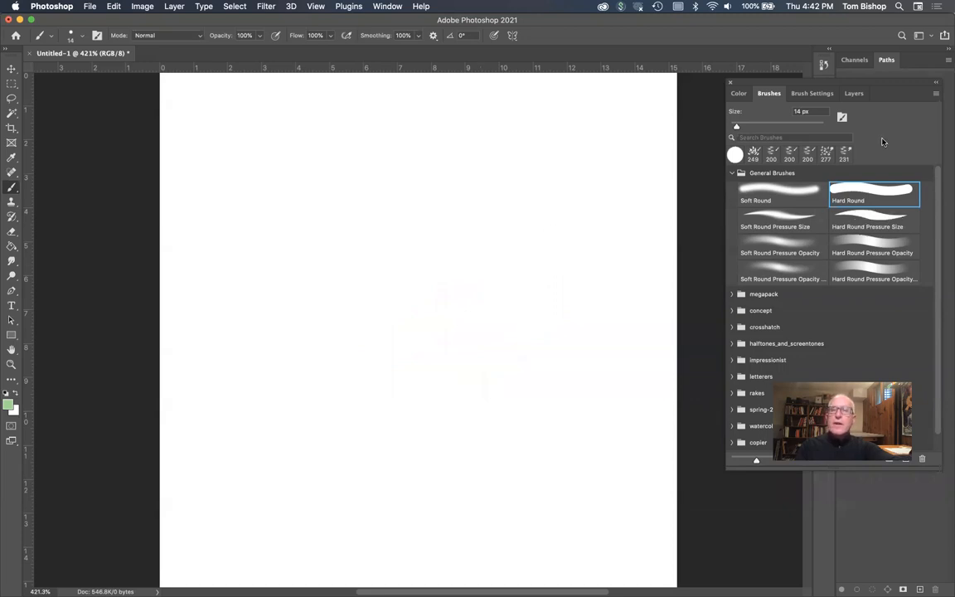
Step: Enable Shape Dynamics for the brush and set the size jitter control to Fade
click(812, 94)
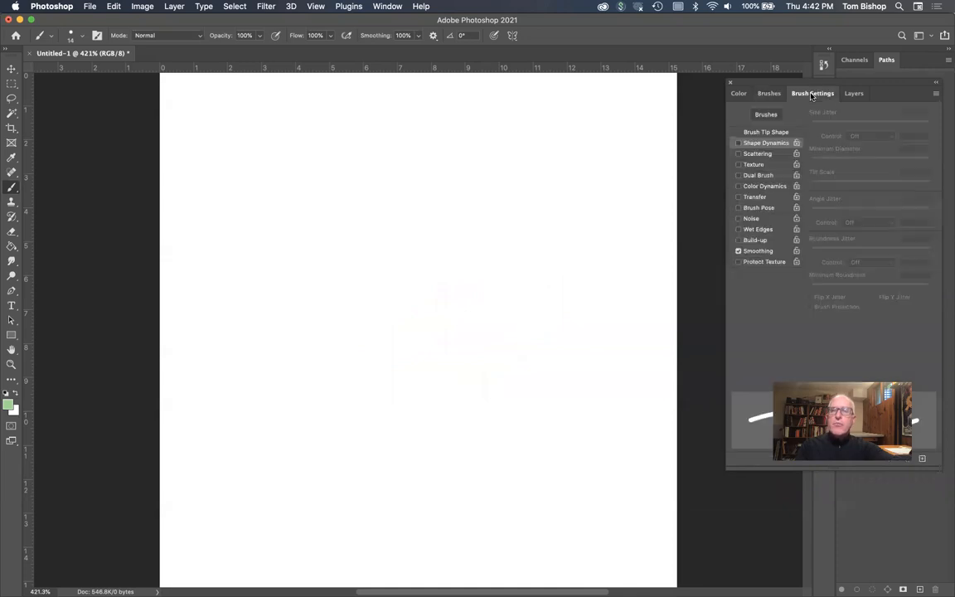
click(759, 147)
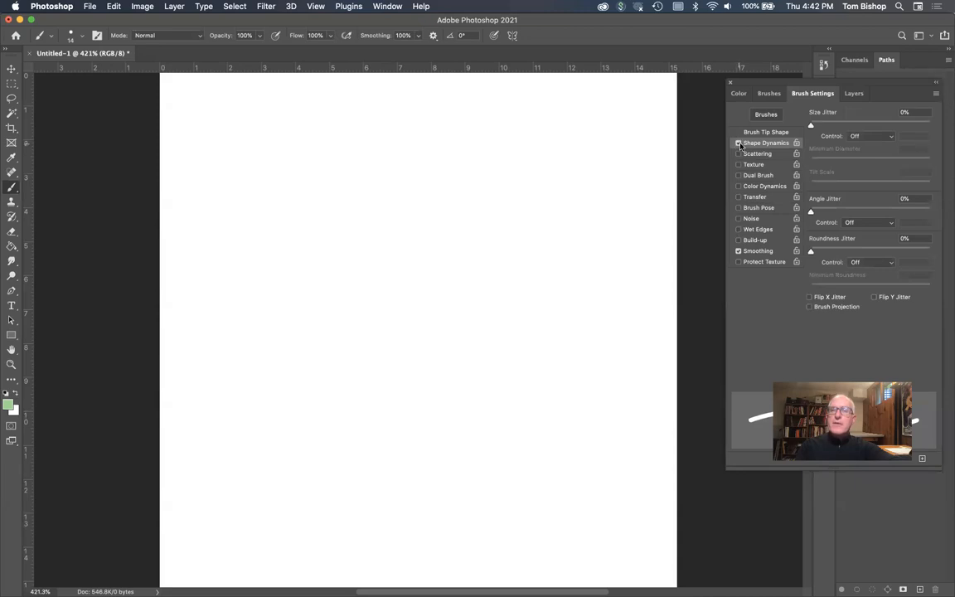
click(866, 137)
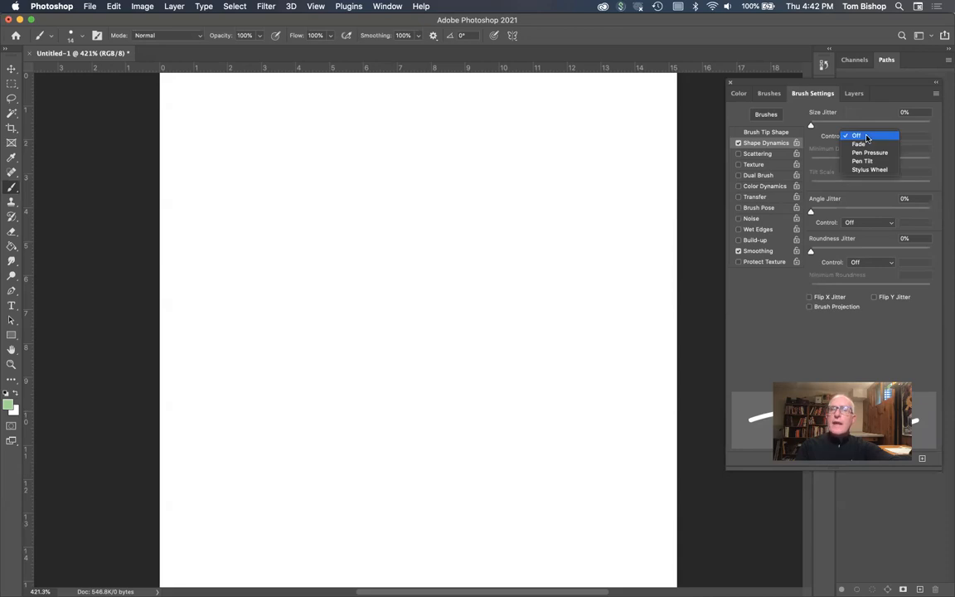
click(870, 153)
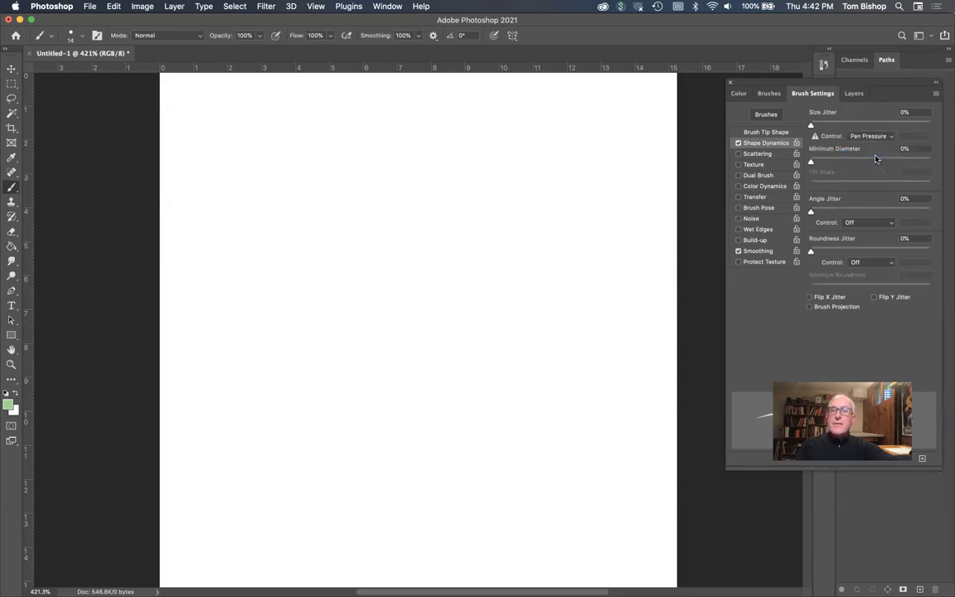
click(868, 137)
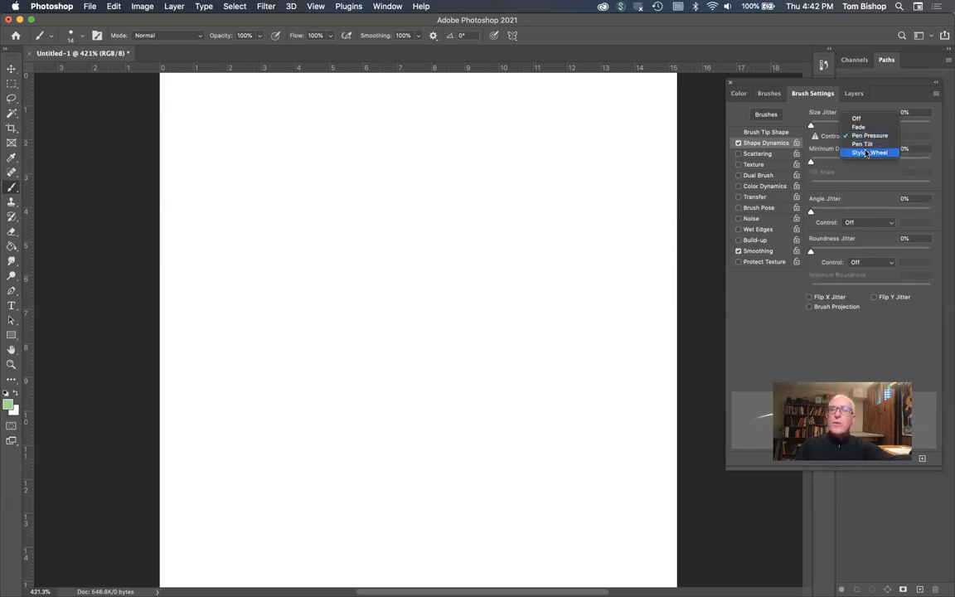
click(866, 154)
click(866, 138)
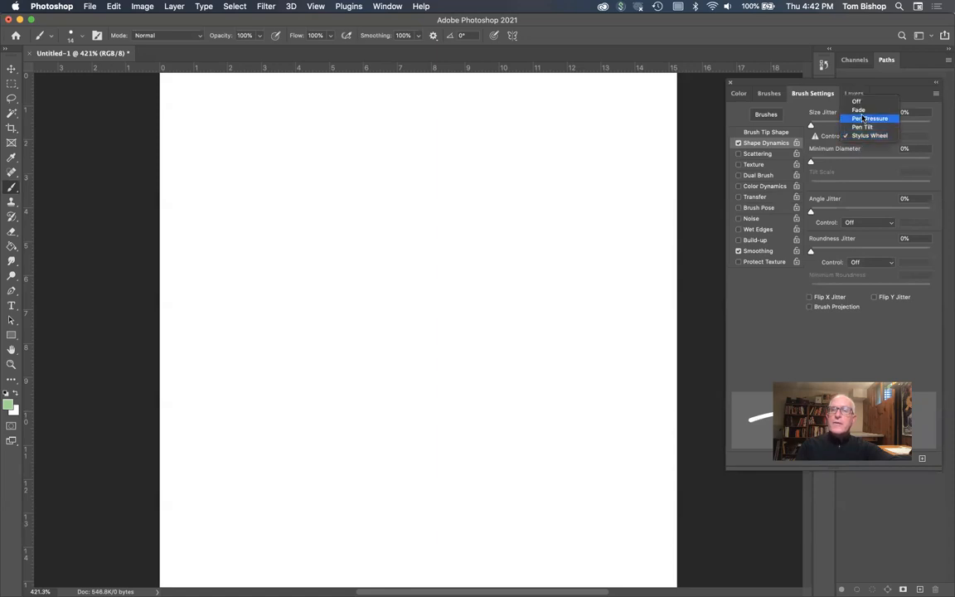
click(863, 112)
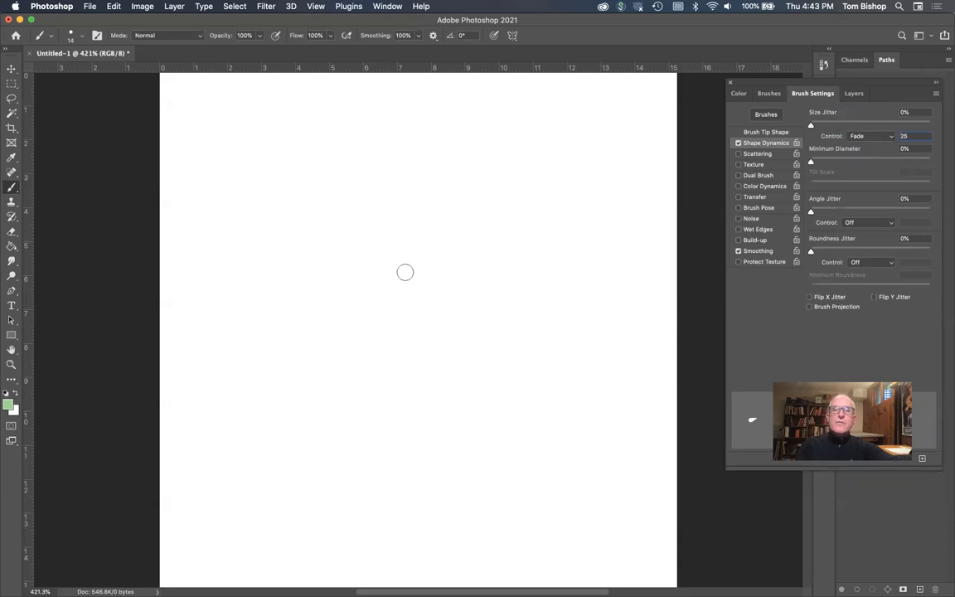
Step: Test the fading brush with a short stroke near the middle of the canvas and undo it
drag(395, 281, 518, 210)
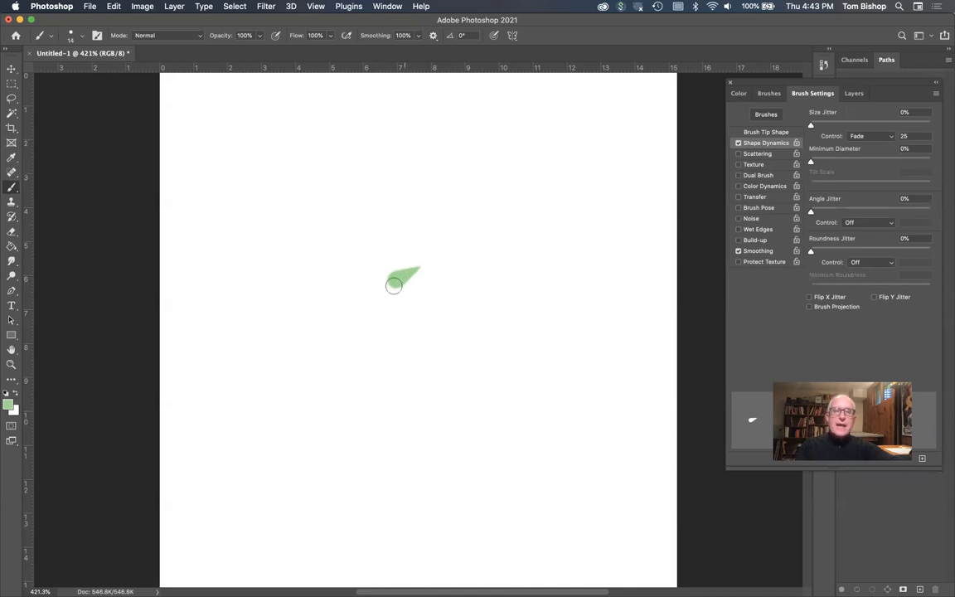
click(770, 94)
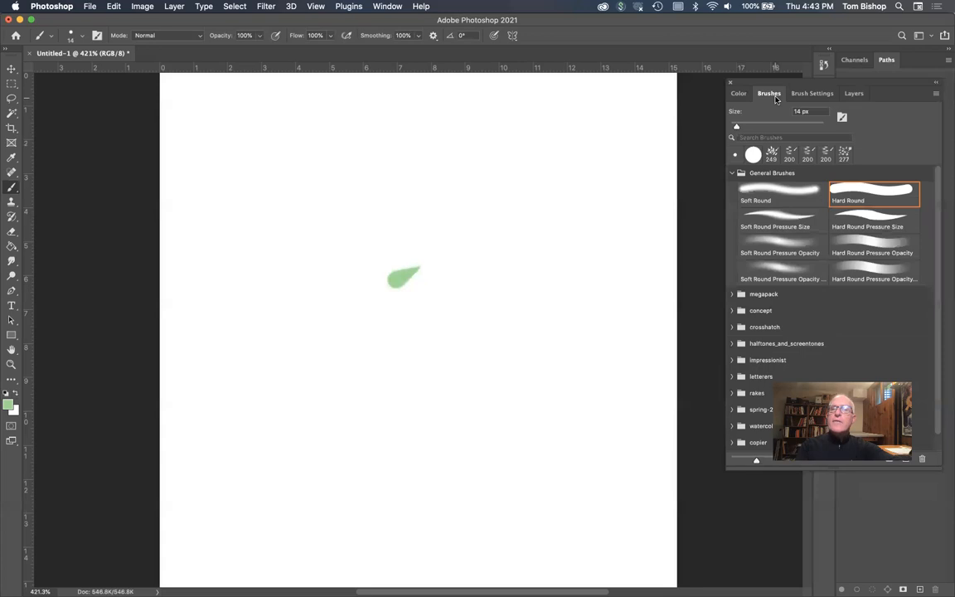
click(817, 96)
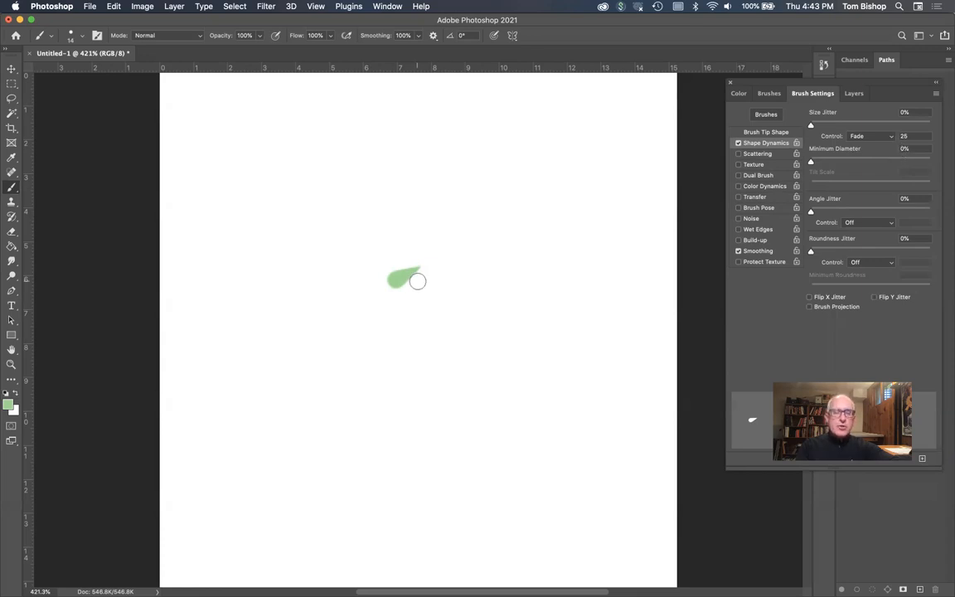
key(super+z)
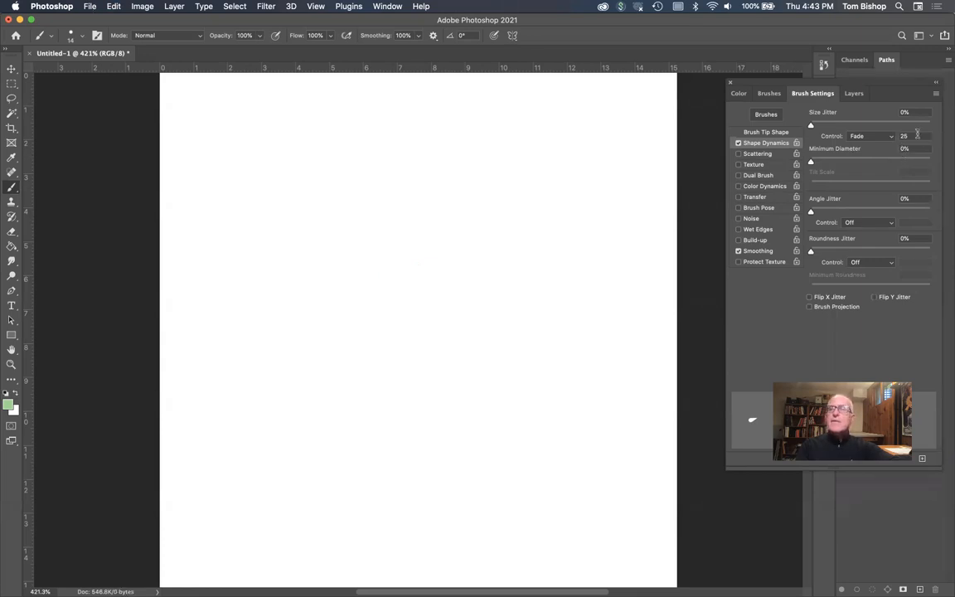
Step: Set the size fade to 200 steps
text(200)
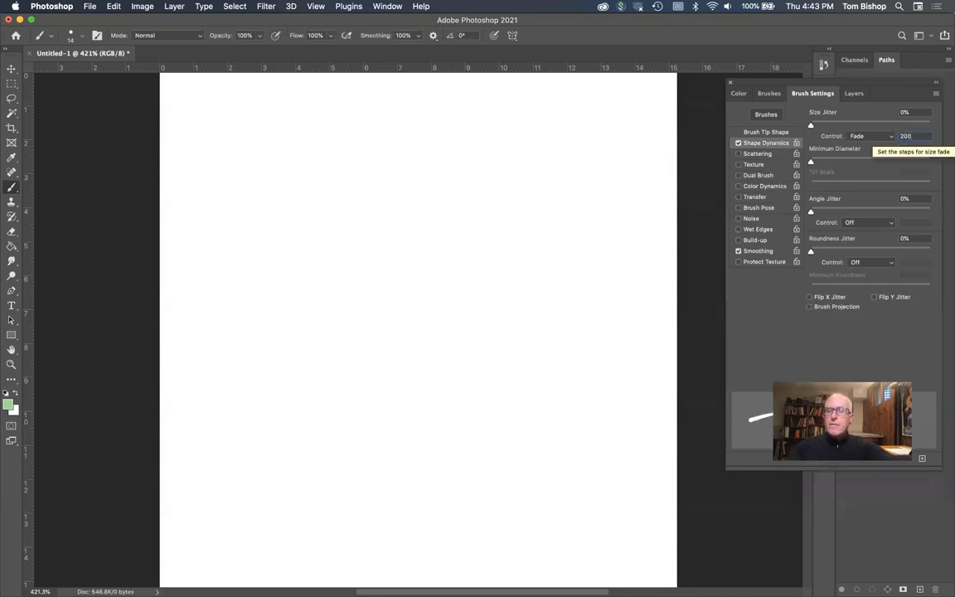
key(Return)
Step: Paint two long tapering test curves on the canvas and undo both
mouse_move(412, 318)
mouse_down()
mouse_move(455, 308)
mouse_move(602, 155)
mouse_move(567, 123)
mouse_up()
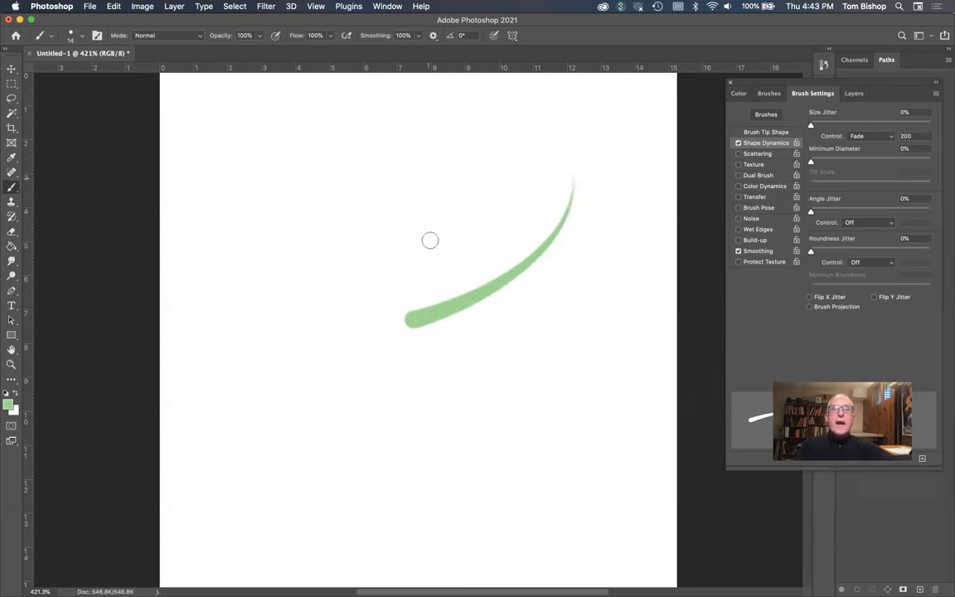
drag(388, 315, 284, 498)
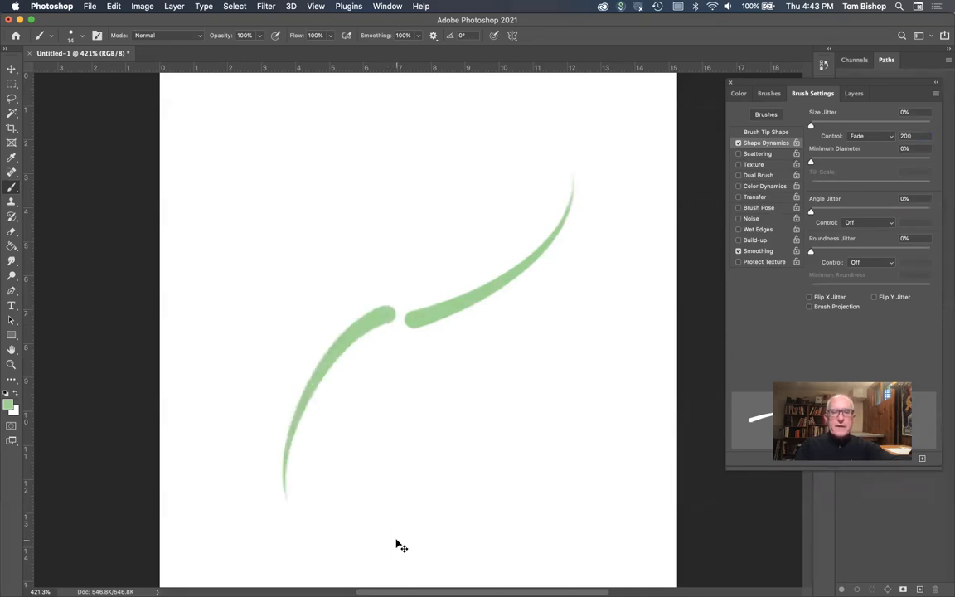
key(super+z)
key(super+z)
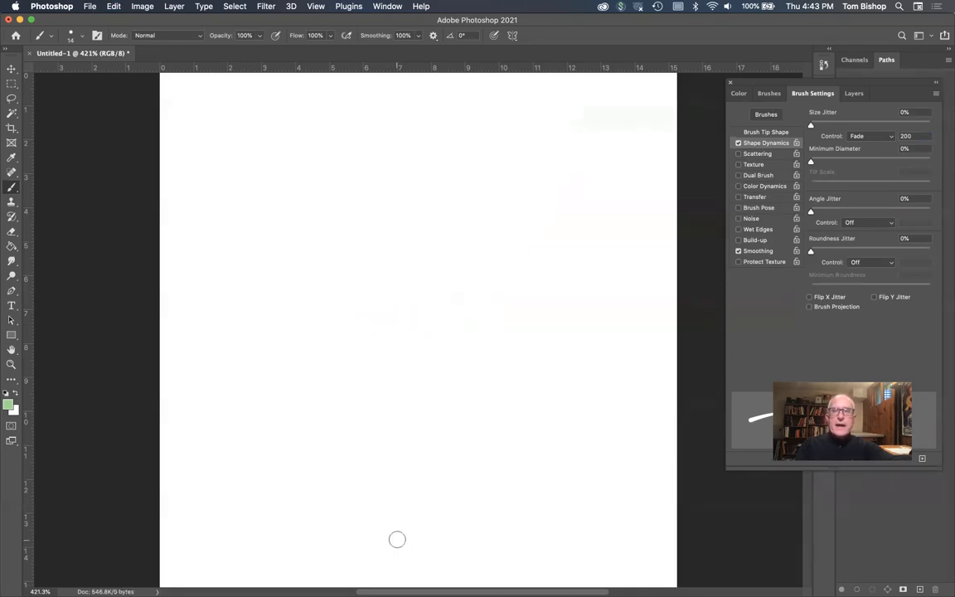
Step: Turn on Mandala paint symmetry with 6 segments and enlarge its guide to about 133% of its size
click(513, 35)
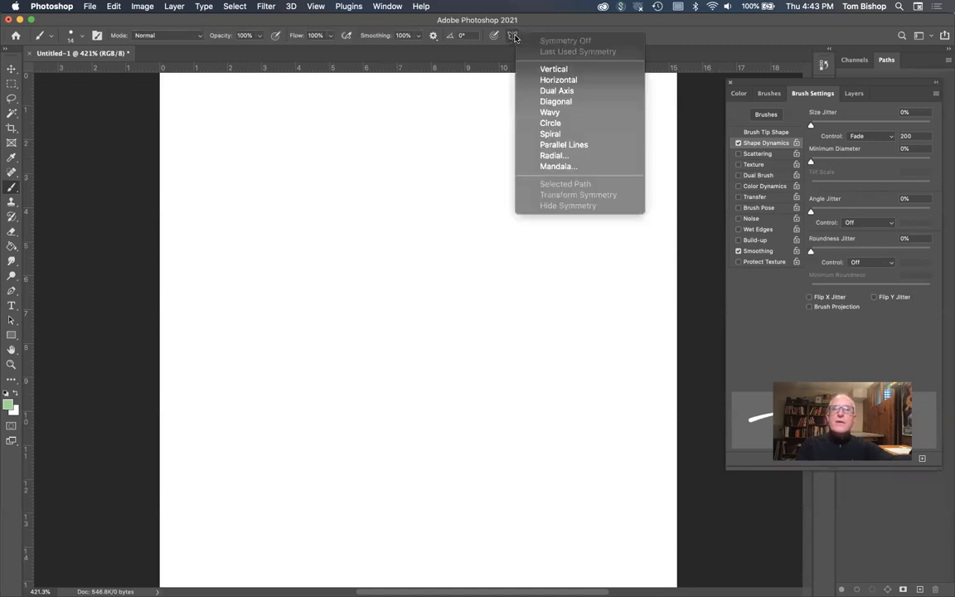
click(563, 166)
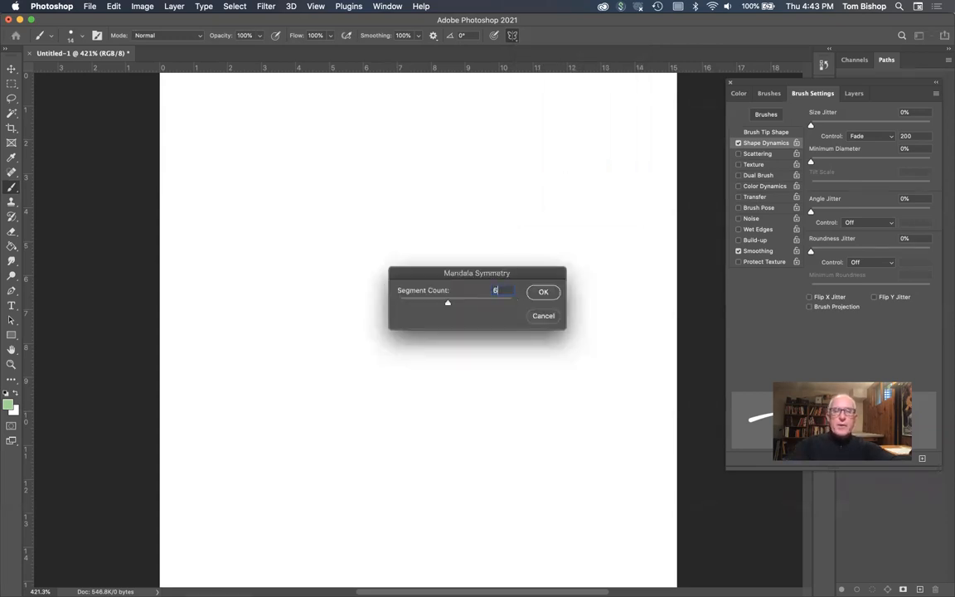
key(Return)
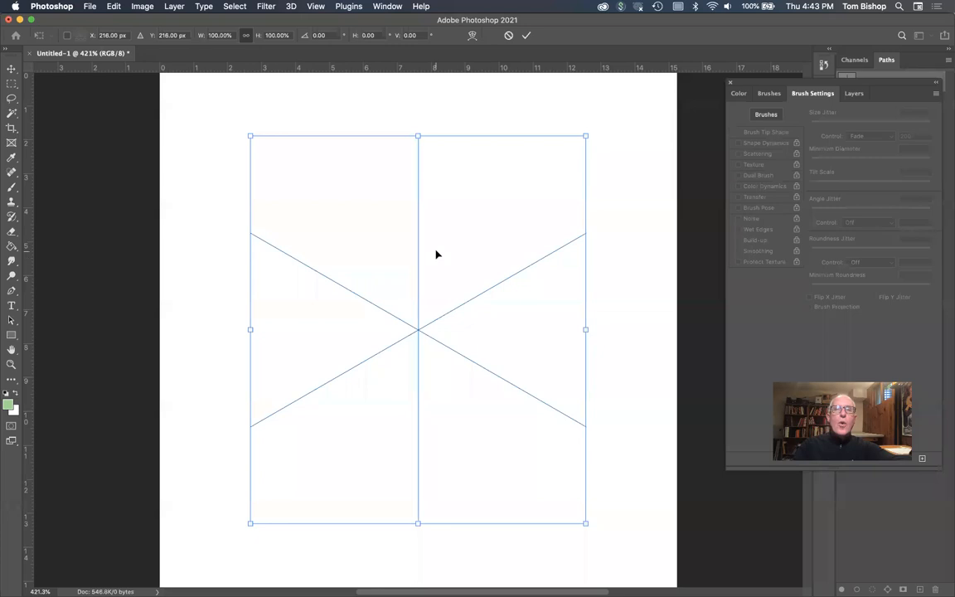
drag(248, 133, 194, 109)
mouse_move(585, 559)
mouse_down()
mouse_move(653, 578)
mouse_move(636, 562)
mouse_up()
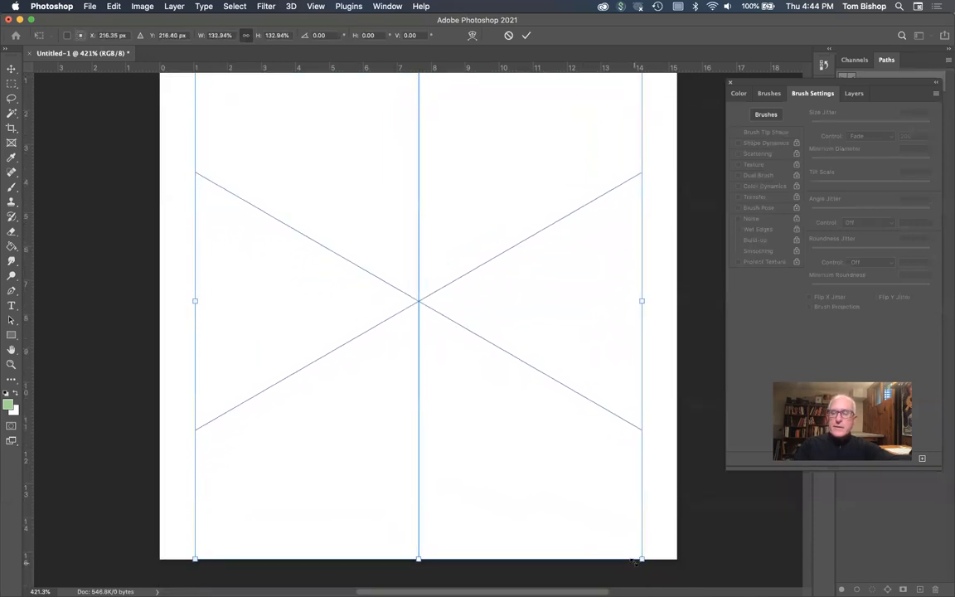
key(Return)
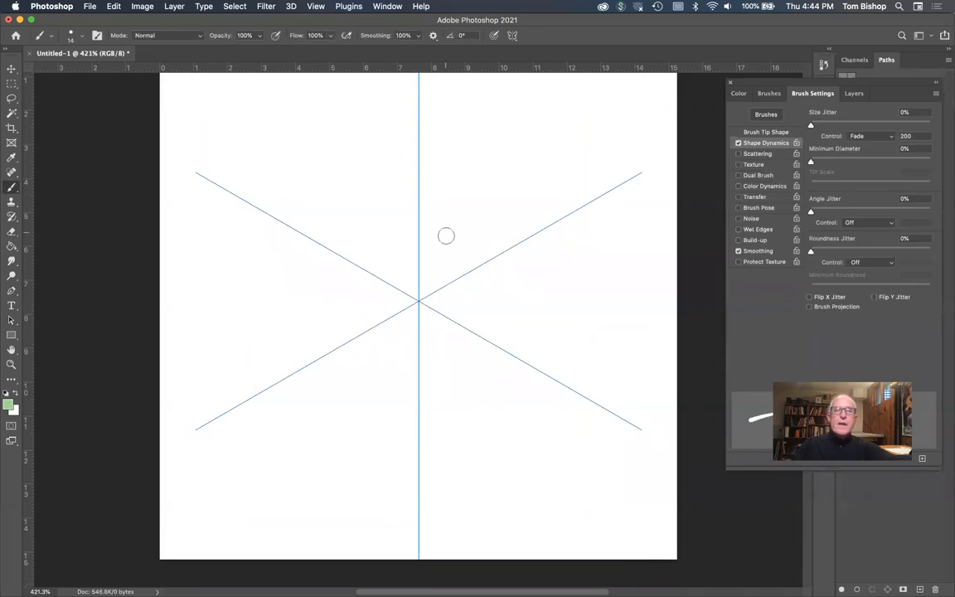
Step: Paint a curved tapering stroke outward from near the mandala centre, crossing the diagonal axis to form six leaf-shaped petals, redoing the first attempt
mouse_move(443, 243)
mouse_down()
mouse_move(646, 283)
mouse_move(654, 254)
mouse_up()
key(super+z)
mouse_move(445, 243)
mouse_down()
mouse_move(531, 233)
mouse_move(630, 247)
mouse_move(668, 116)
mouse_up()
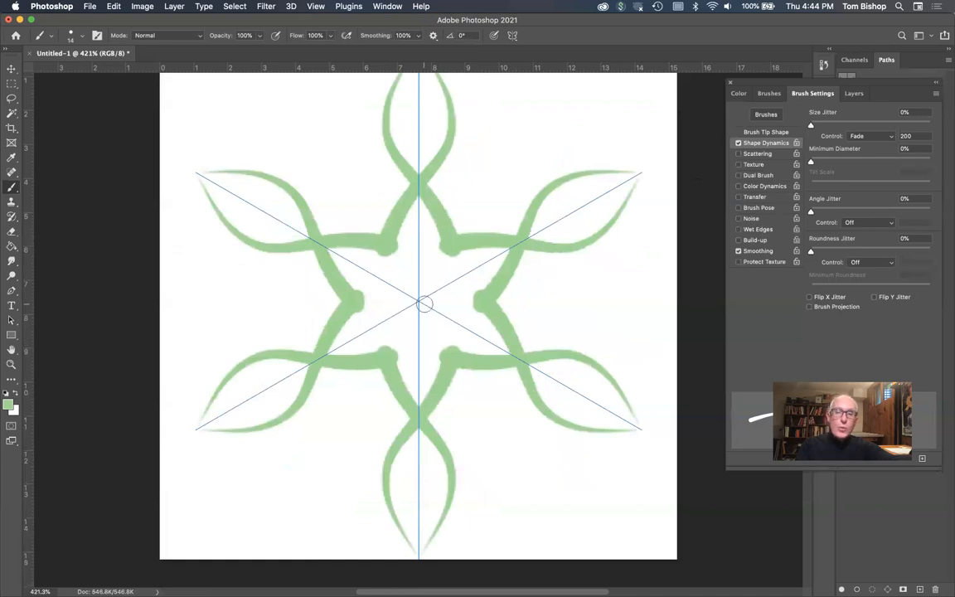
Step: Add dots at the mandala's centre, between its arms and inside its petals, and fill the middle with looping strokes
click(416, 300)
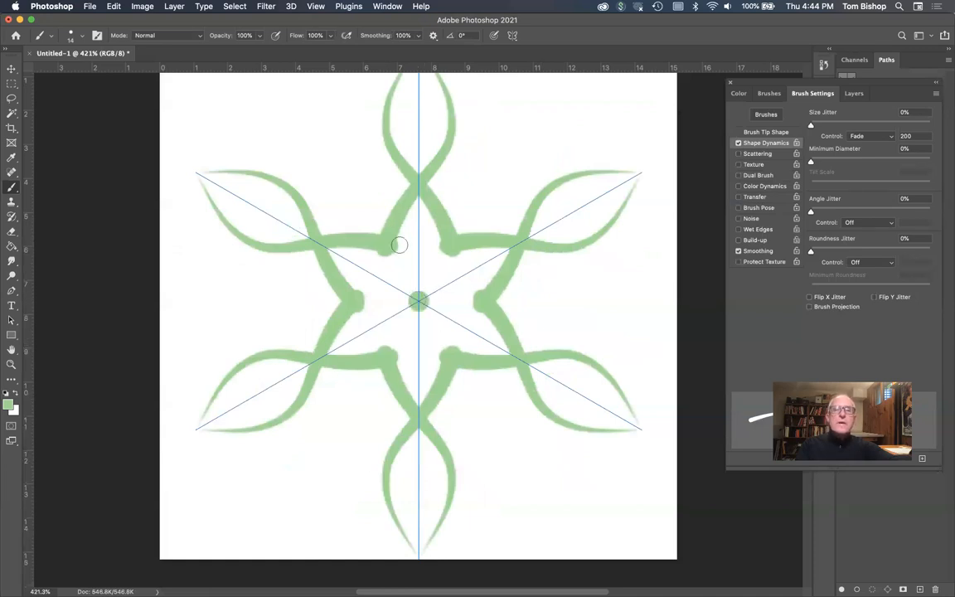
click(365, 207)
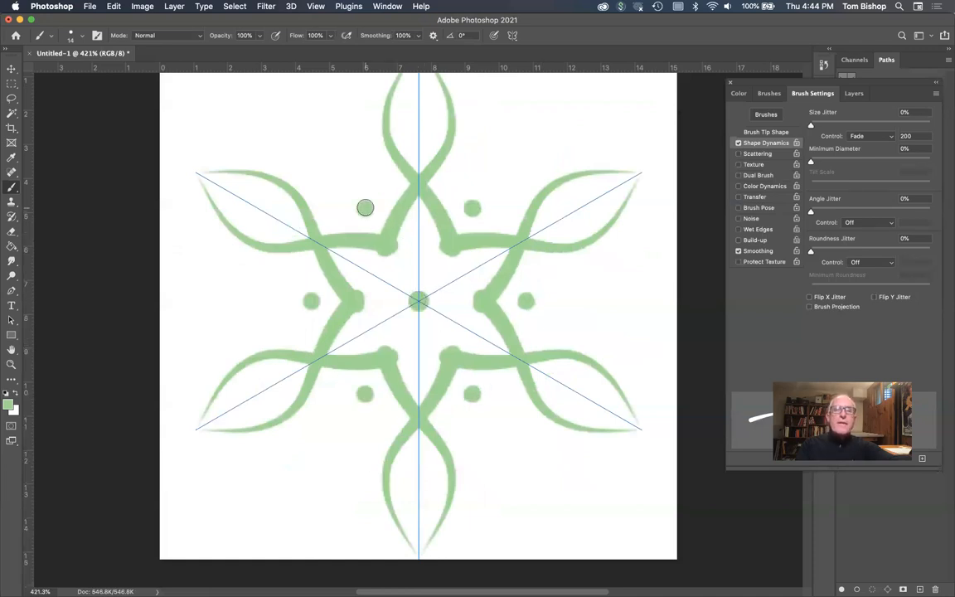
click(257, 208)
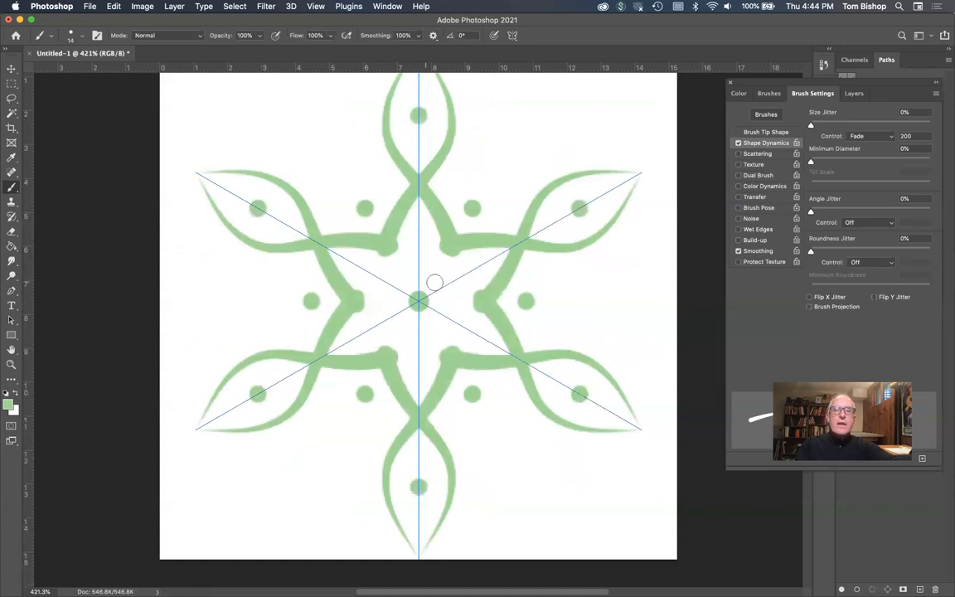
mouse_move(446, 280)
mouse_down()
mouse_move(423, 268)
mouse_move(378, 285)
mouse_move(428, 336)
mouse_move(470, 316)
mouse_move(465, 253)
mouse_move(437, 226)
mouse_move(369, 248)
mouse_up()
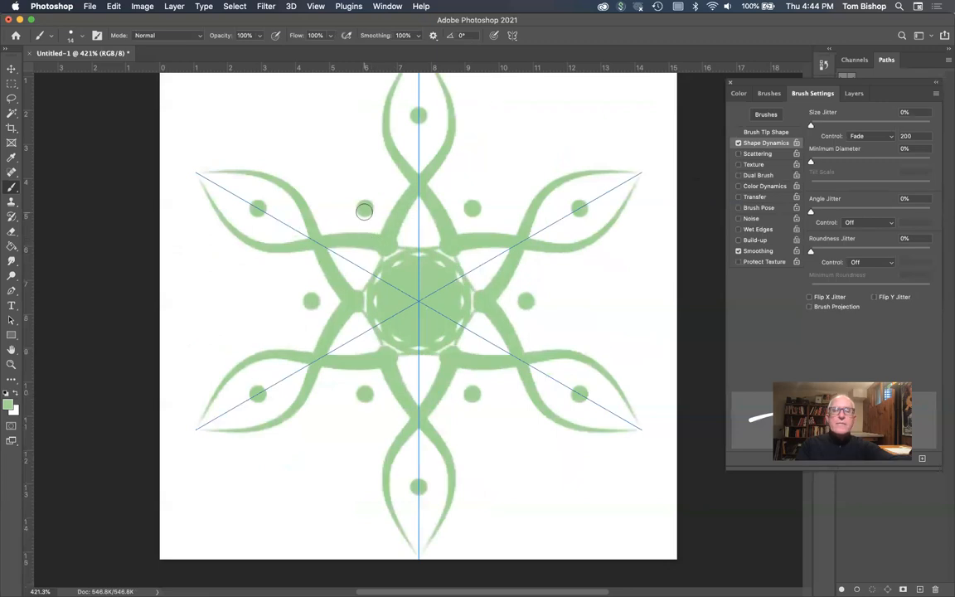